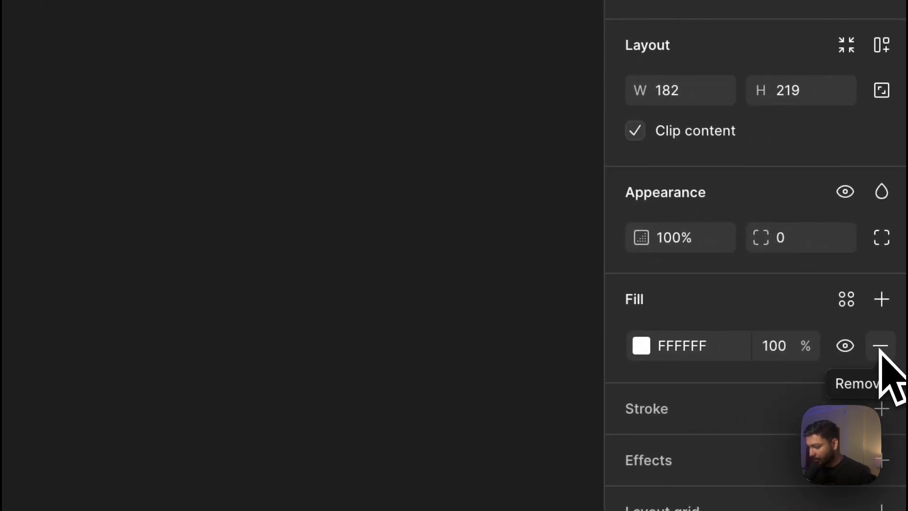
- Remove Frame 1's white fill and add a white 'H' text layer at font size 80 inside it
click(904, 363)
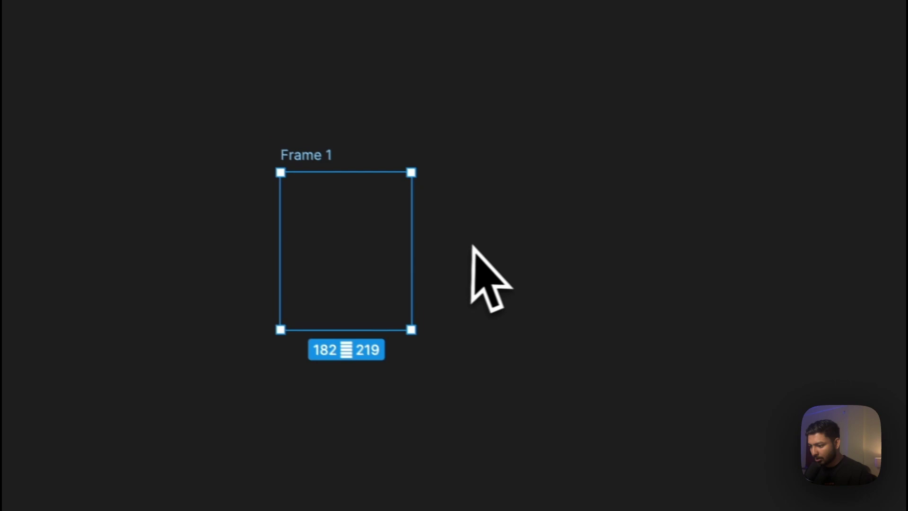
key(t)
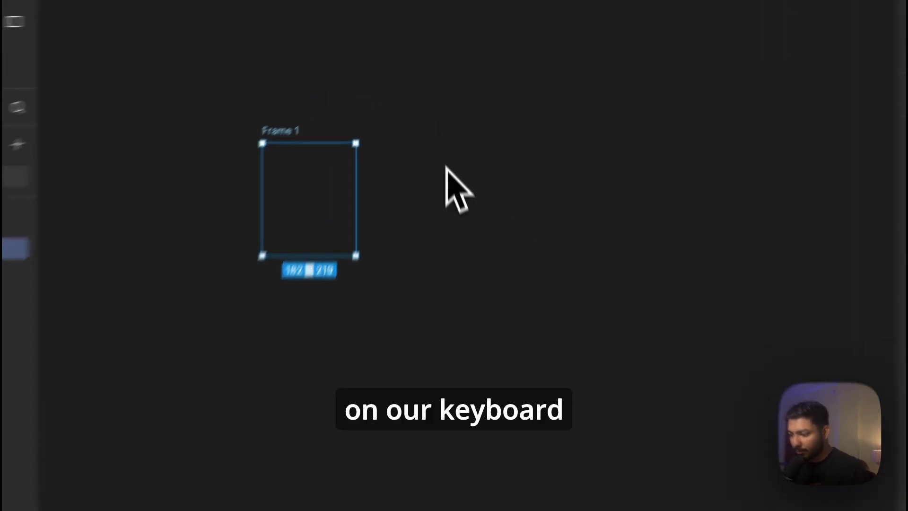
click(455, 232)
text(H)
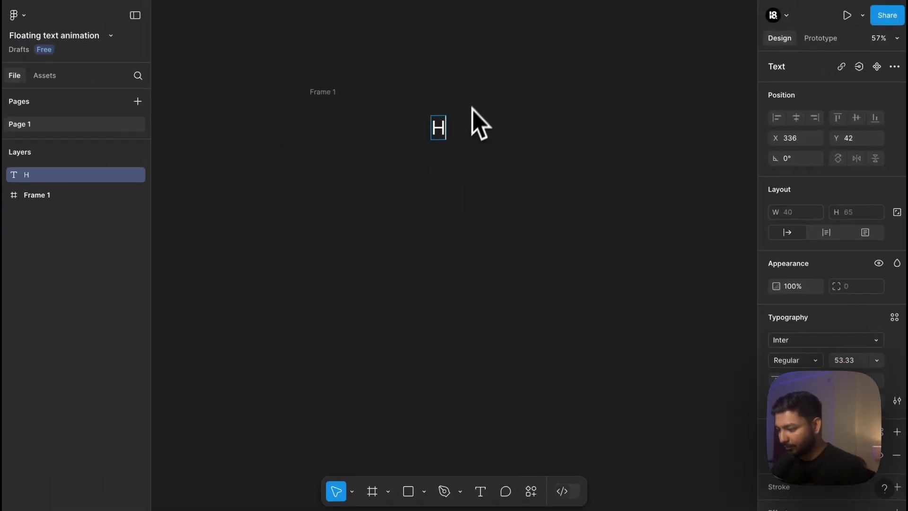
scroll(813, 285, down, 3)
click(837, 288)
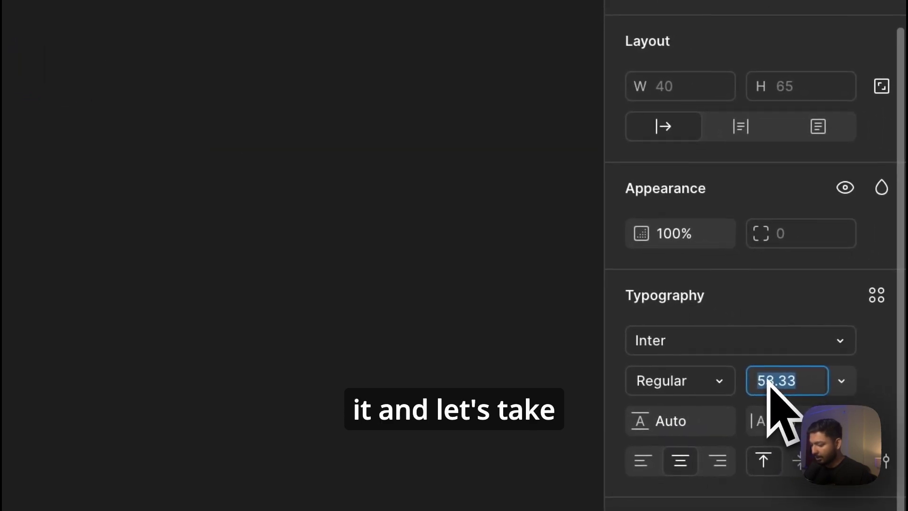
key(Return)
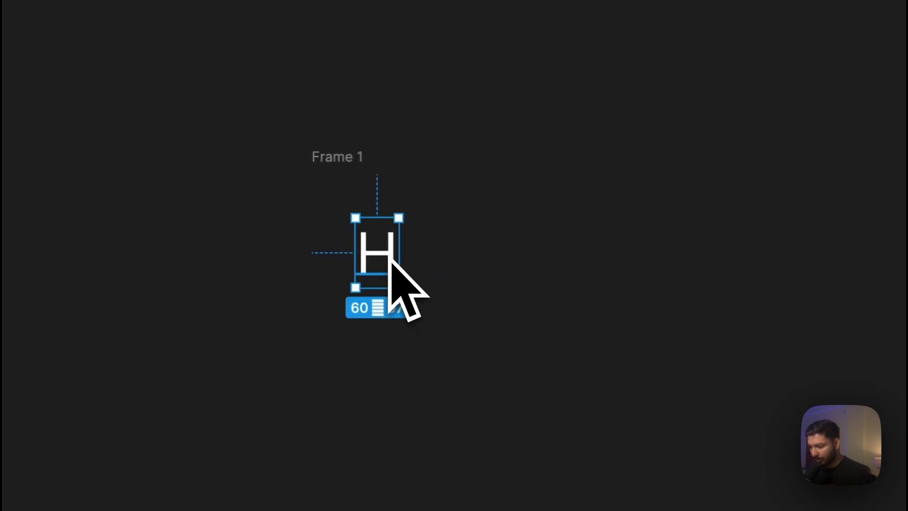
- Duplicate Frame 1 to the right as Frame 2 and raise its H toward the top
click(349, 160)
drag(427, 172, 519, 160)
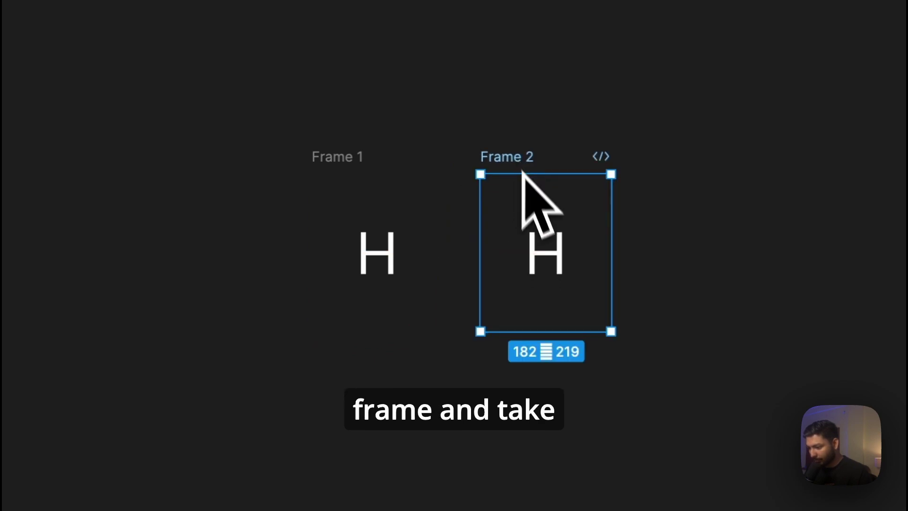
click(543, 242)
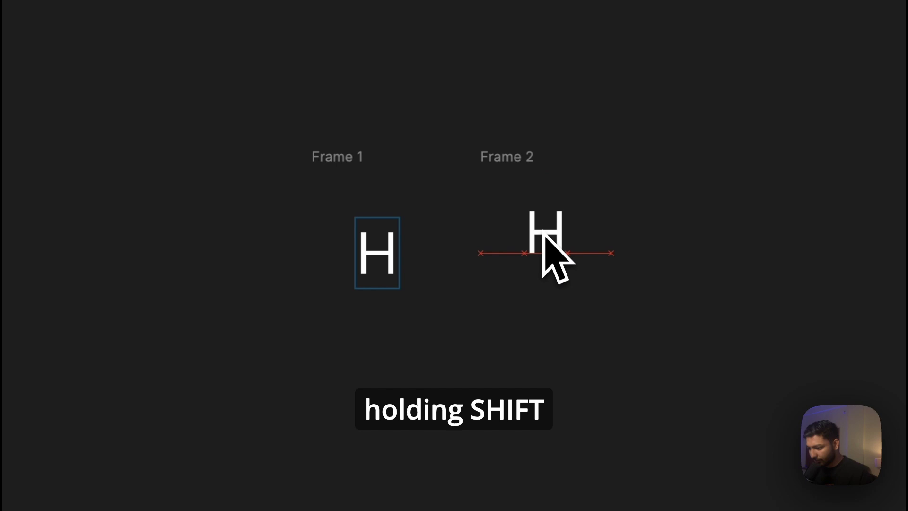
drag(544, 235, 543, 215)
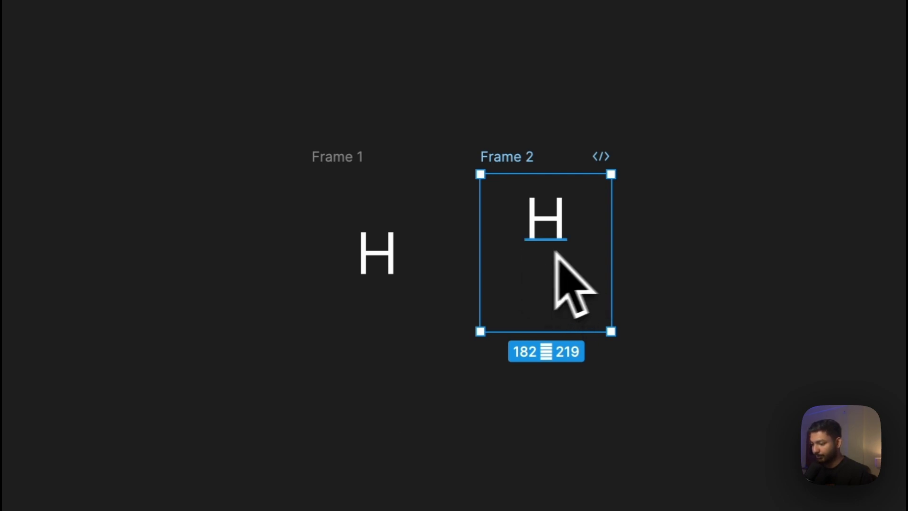
click(250, 109)
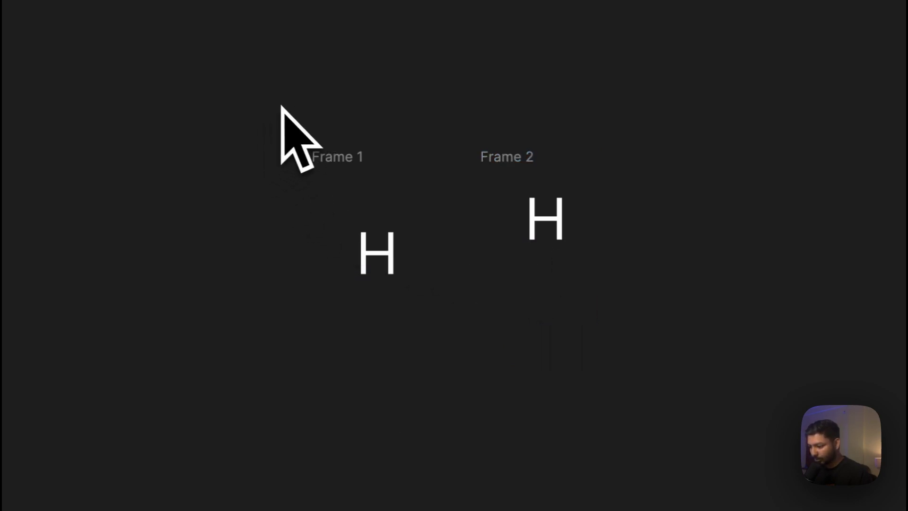
- Select both frames and turn them into component set Component 1 with two variants
drag(275, 102, 658, 406)
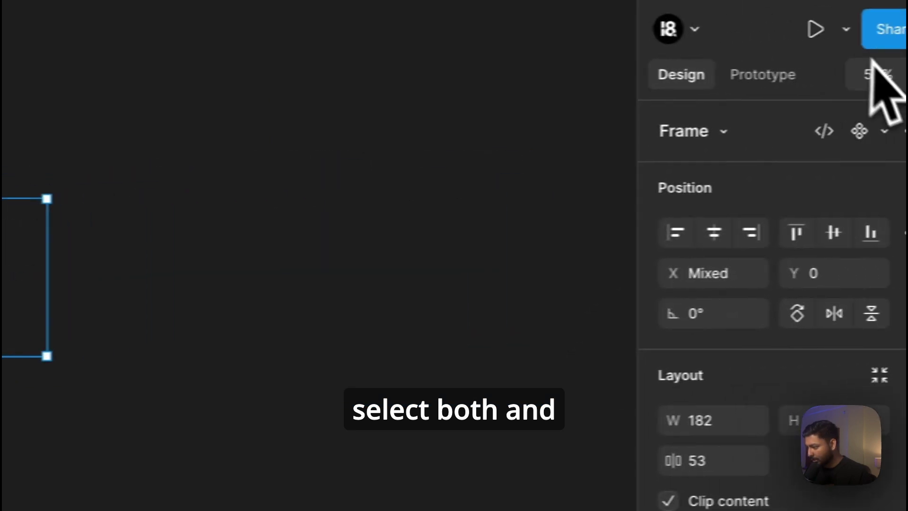
click(881, 132)
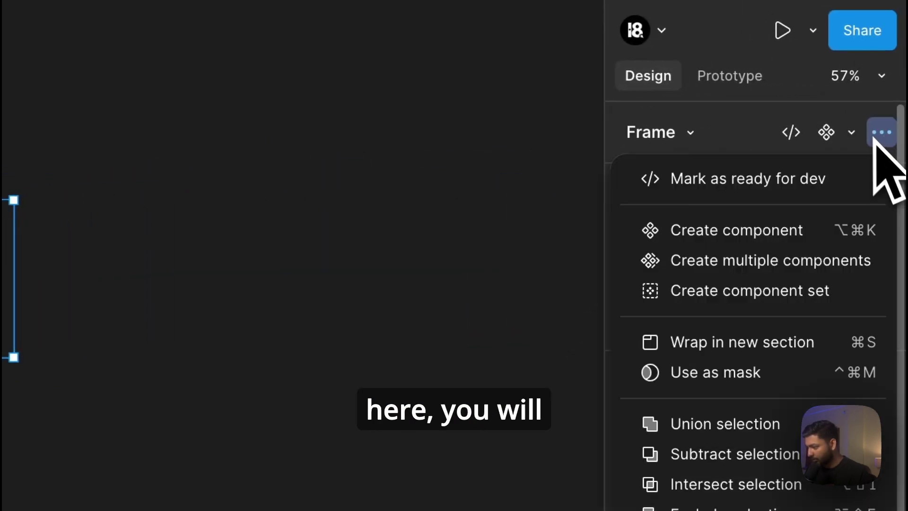
click(776, 294)
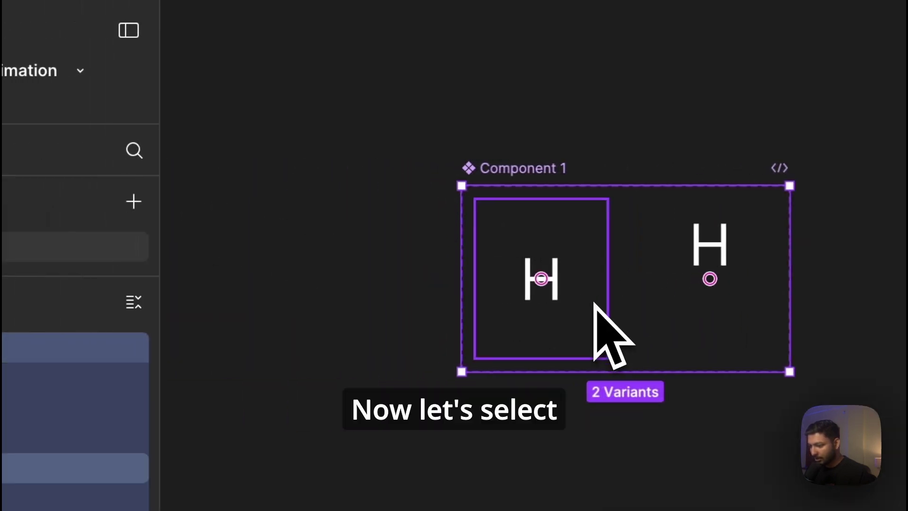
- Link Frame 1 to Frame 2 on While hovering with a Smart animate, Ease out, 300ms transition
click(594, 303)
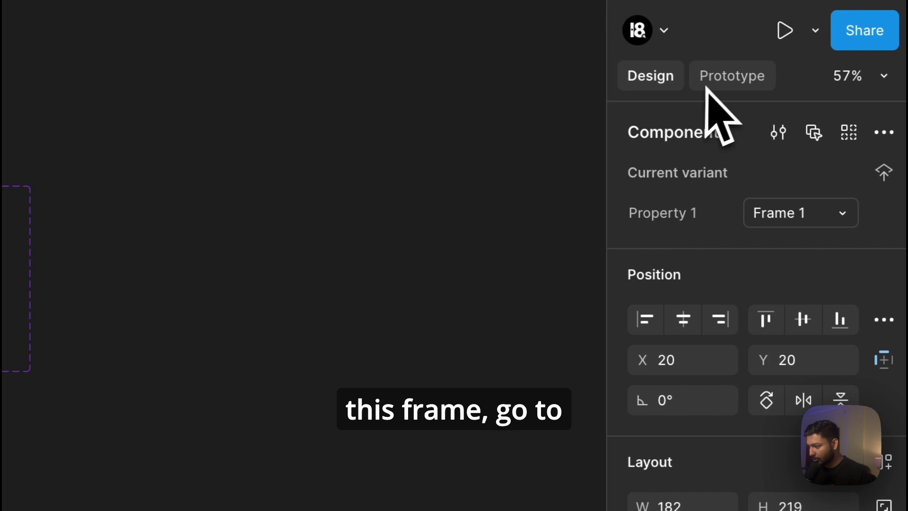
click(706, 87)
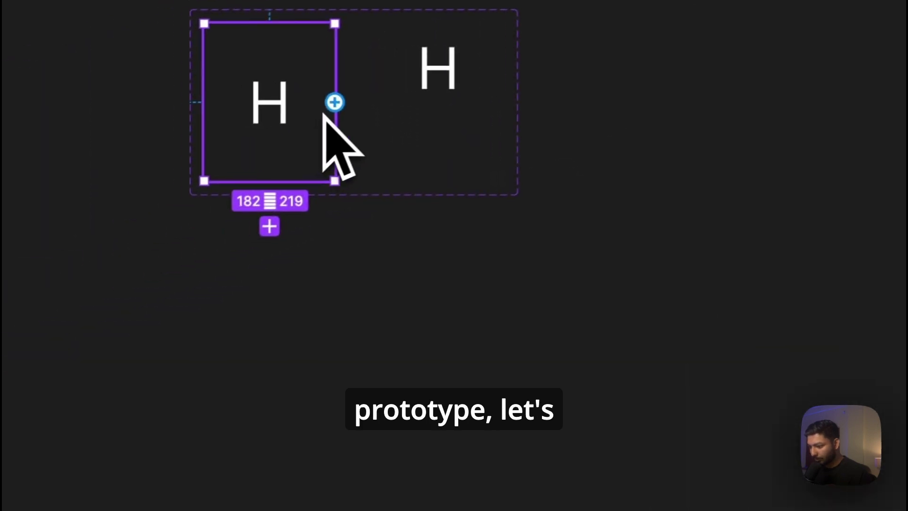
drag(430, 85, 442, 81)
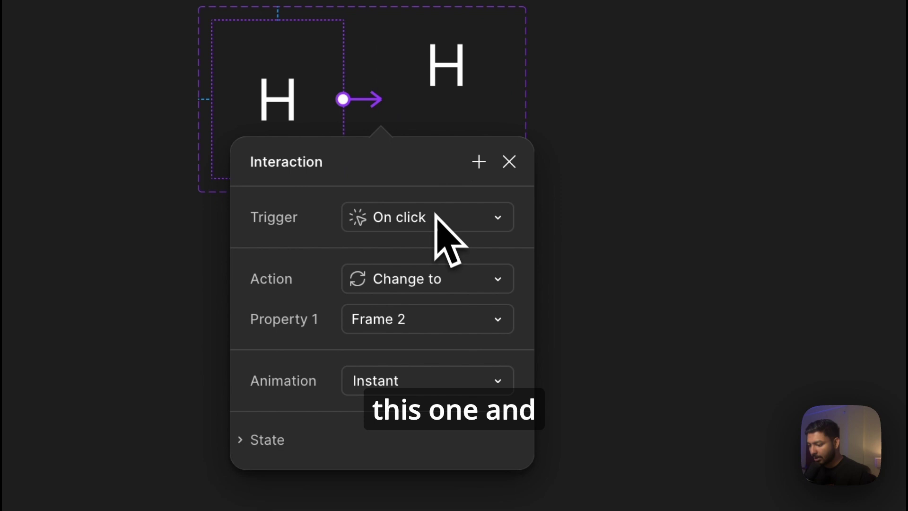
click(436, 218)
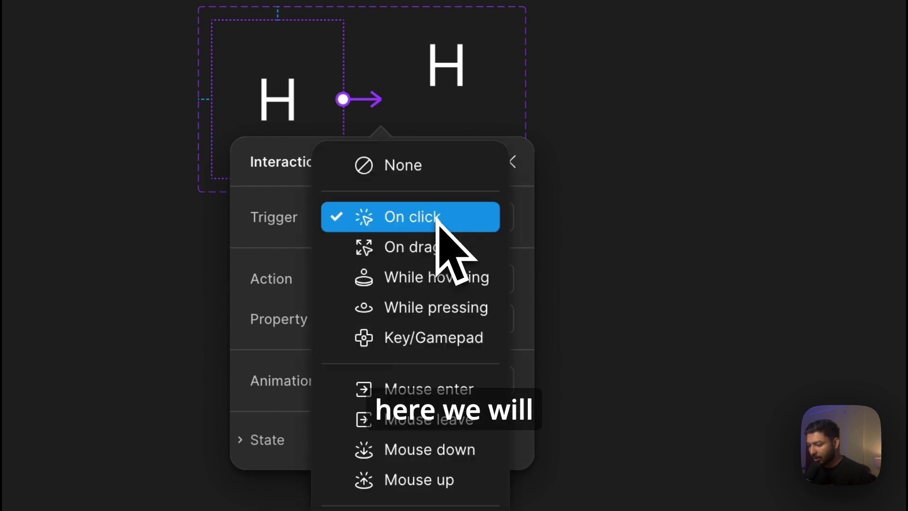
click(431, 279)
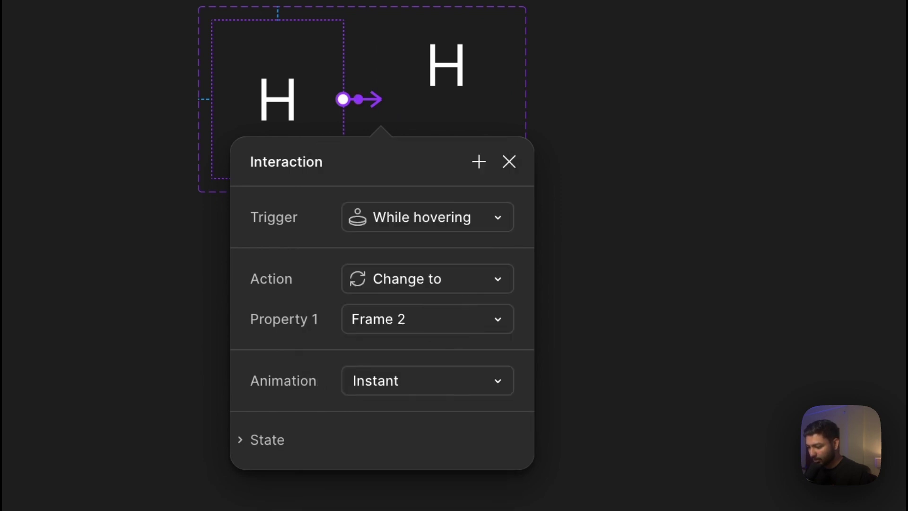
click(401, 378)
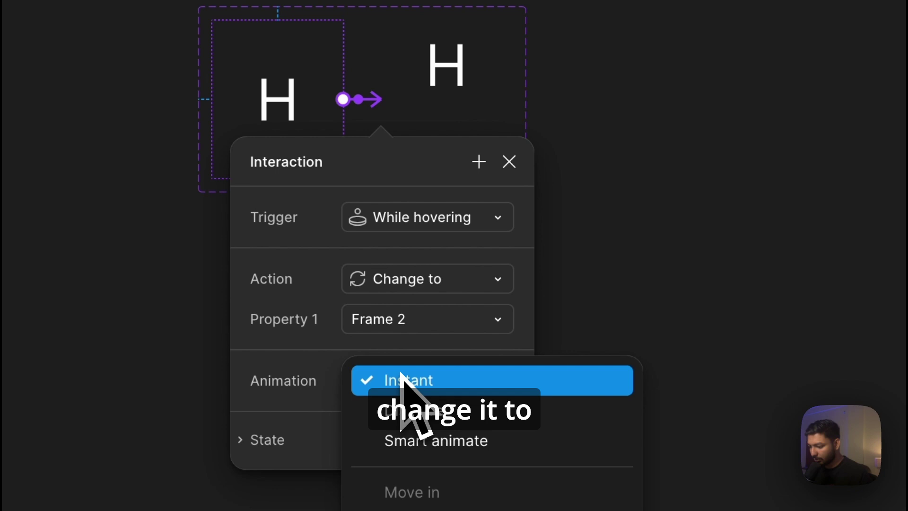
click(395, 445)
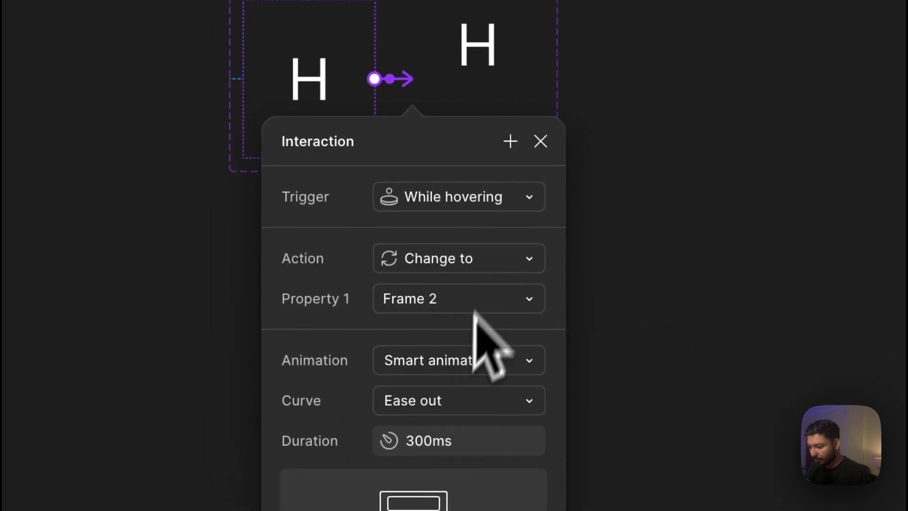
click(471, 64)
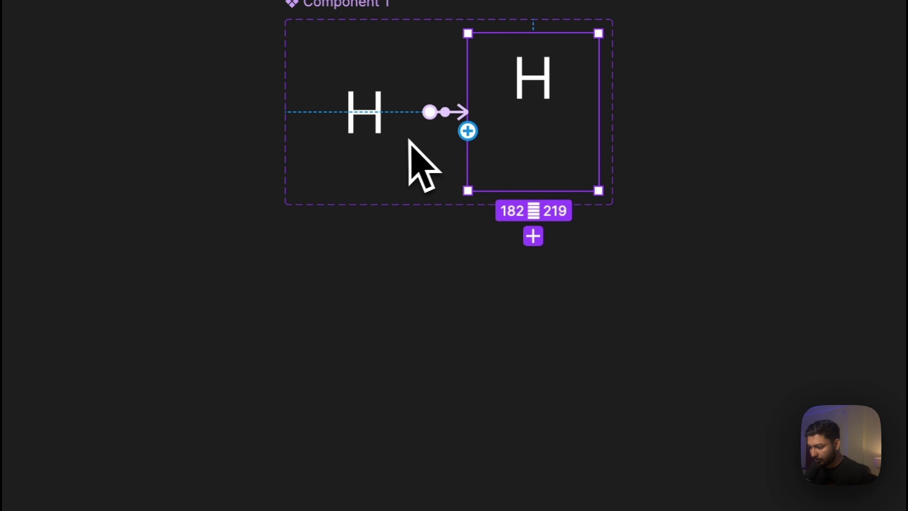
- Link Frame 2 back to Frame 1 on Mouse leave with Smart animate
drag(396, 140, 391, 142)
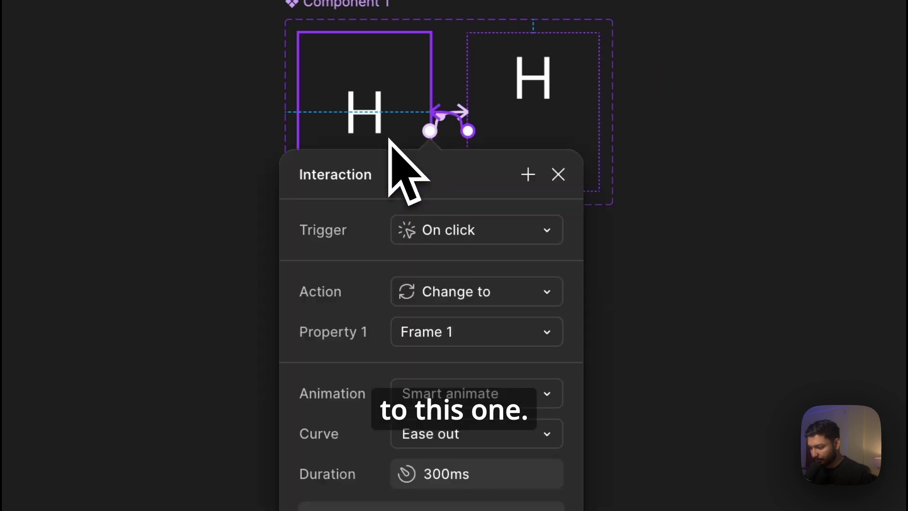
click(469, 235)
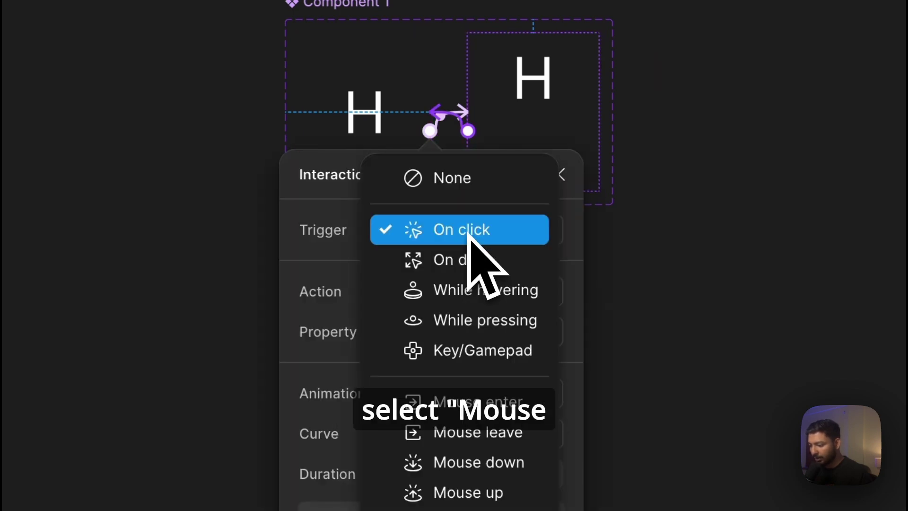
click(463, 436)
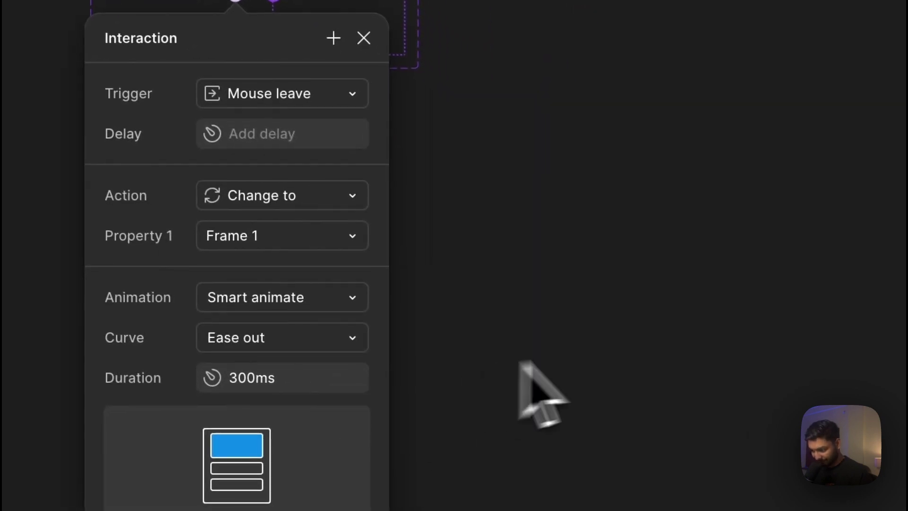
click(630, 226)
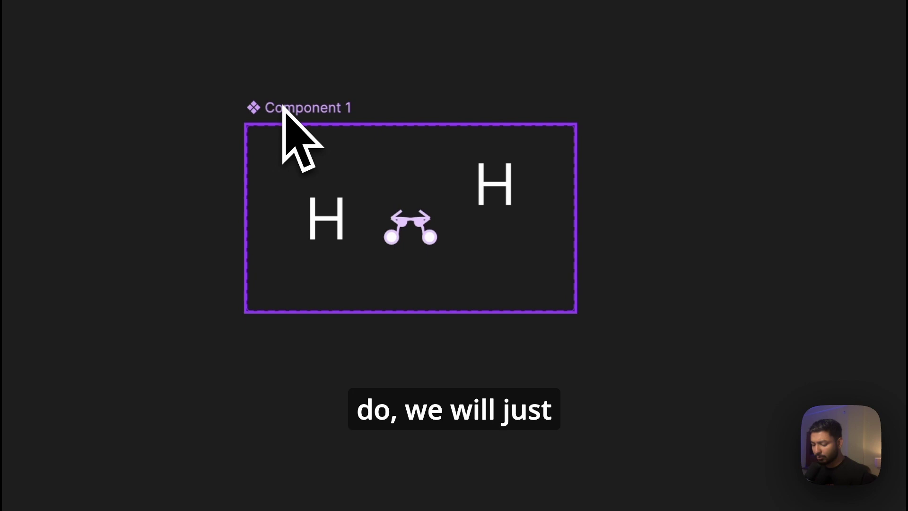
- Duplicate Component 1 as Component 2 and change its letters from H to E
drag(582, 118, 655, 112)
click(583, 453)
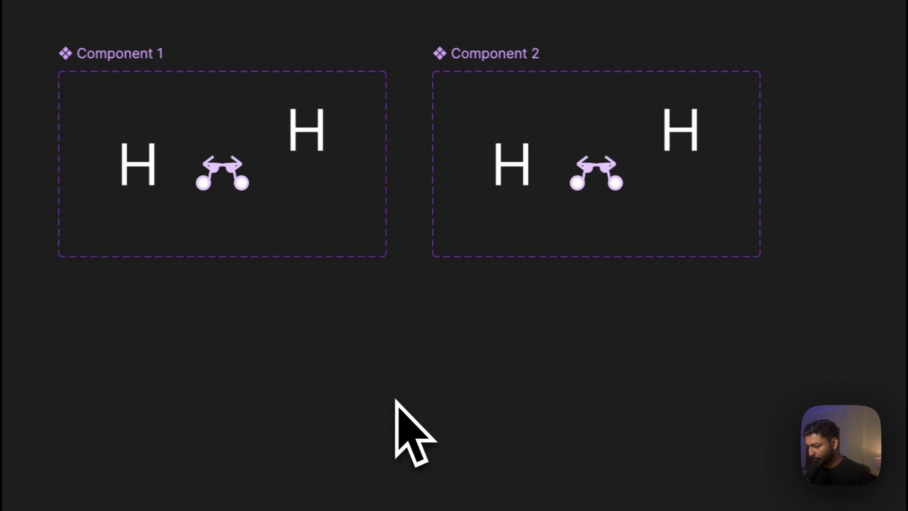
double_click(508, 182)
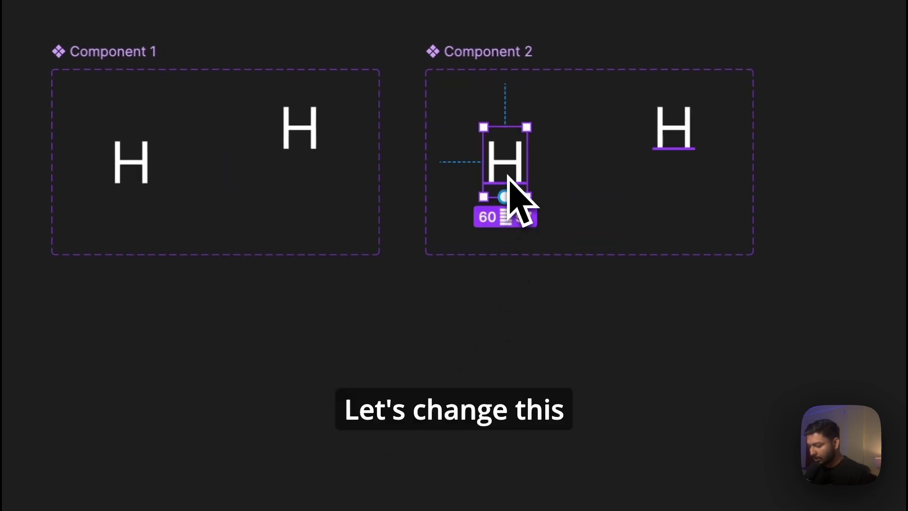
double_click(508, 177)
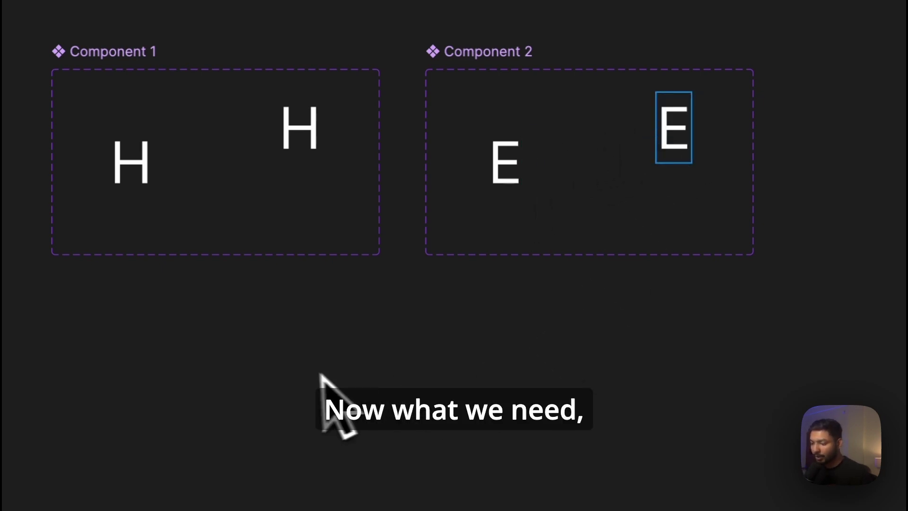
key(Escape)
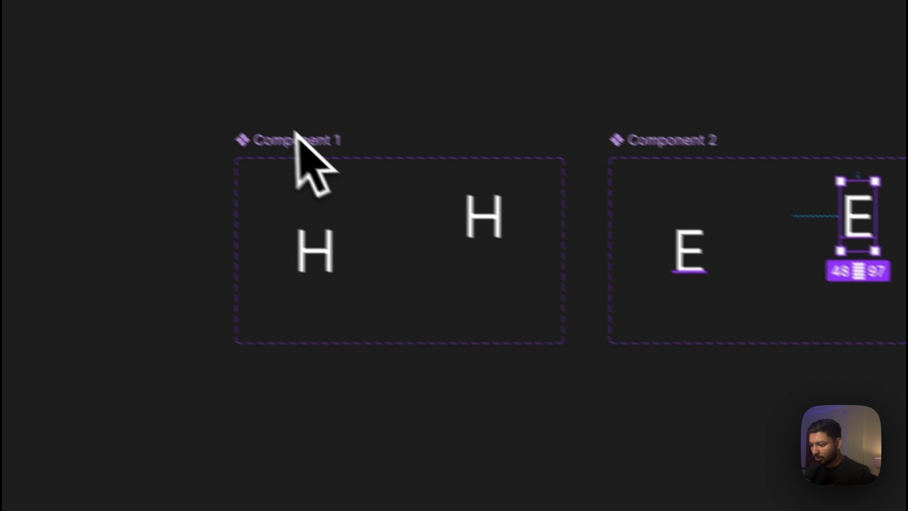
- Select Component 1 and Component 2 and duplicate both below as Components 3 and 4
click(347, 168)
click(293, 147)
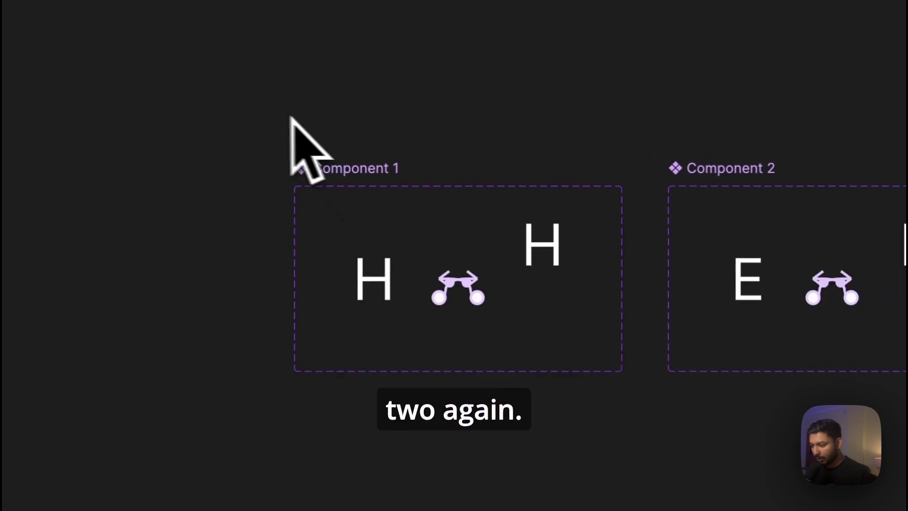
drag(251, 107, 907, 398)
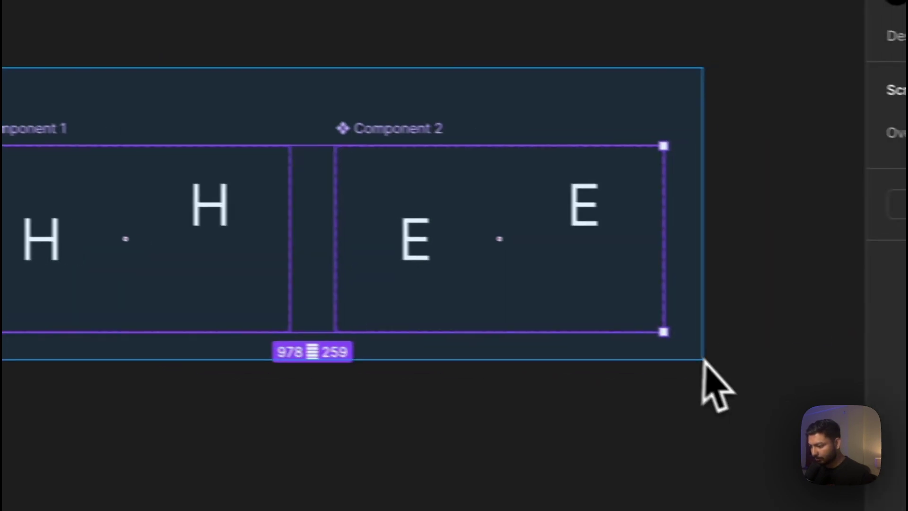
drag(702, 359, 699, 374)
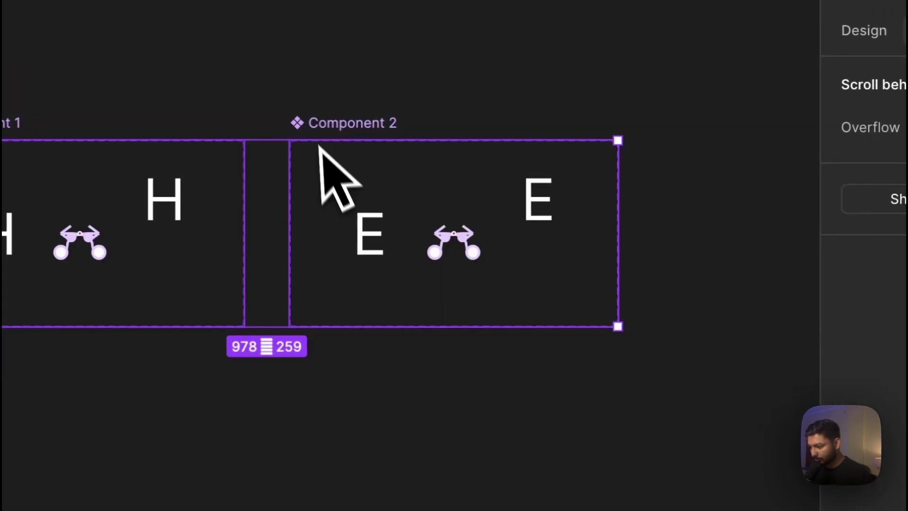
drag(318, 132, 314, 355)
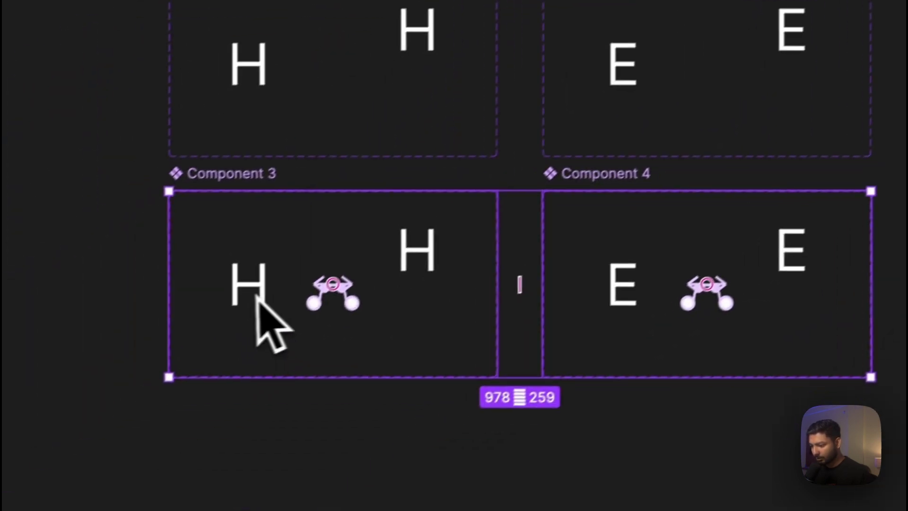
- Change the copied letters to L in Component 3 and O in Component 4
double_click(272, 278)
double_click(273, 278)
double_click(273, 277)
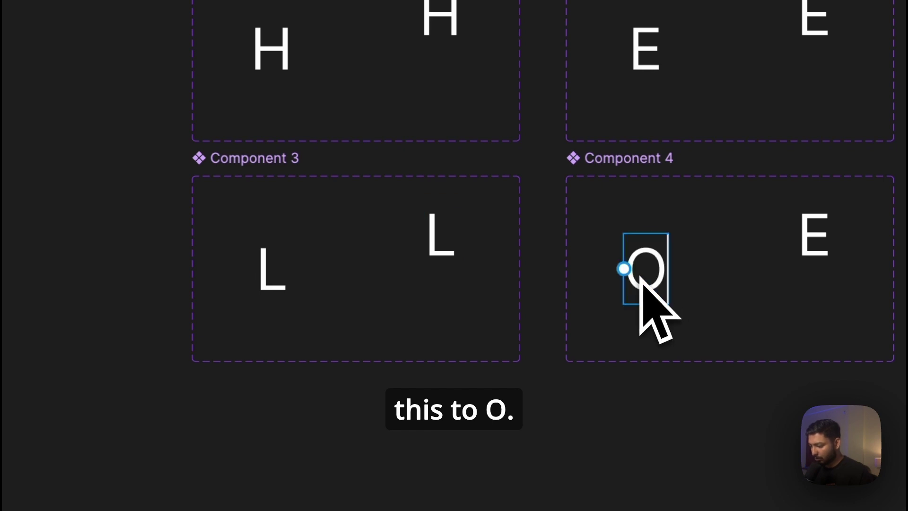
click(819, 243)
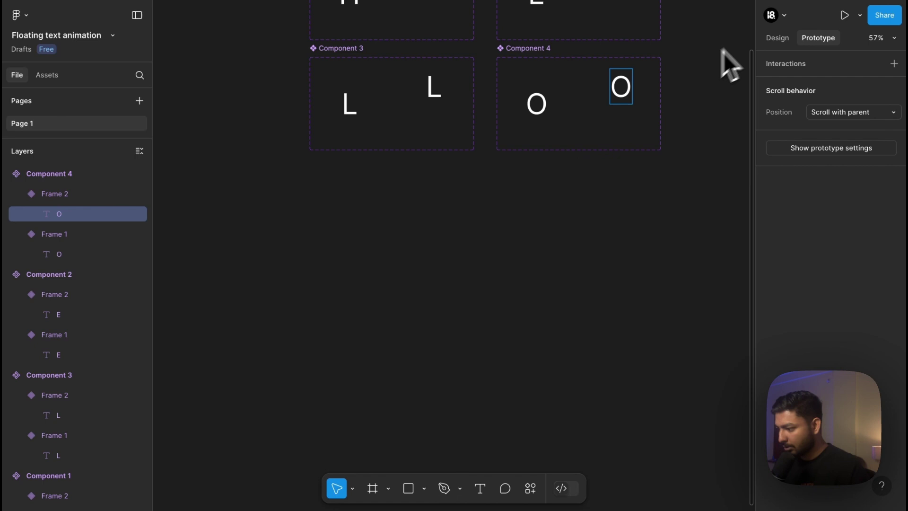
- Create a 1440×1024 Desktop frame, Desktop - 1, below the letter components
click(775, 40)
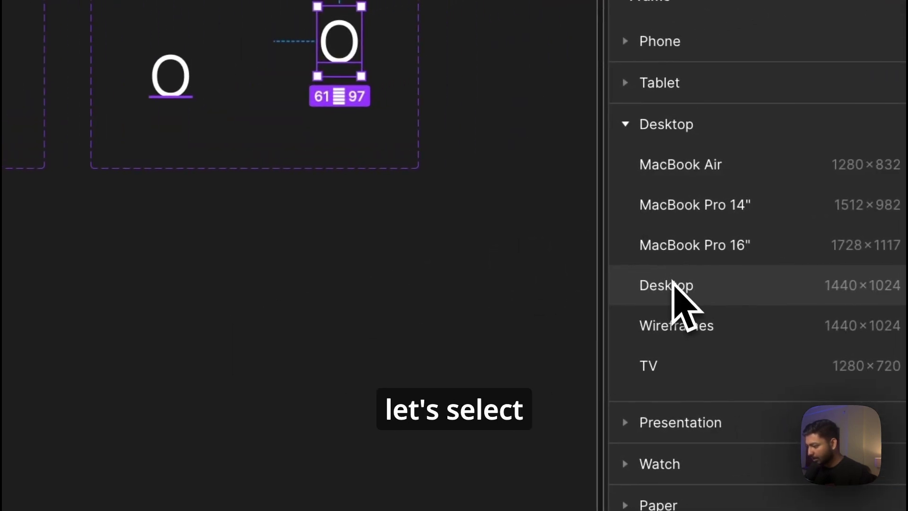
click(673, 283)
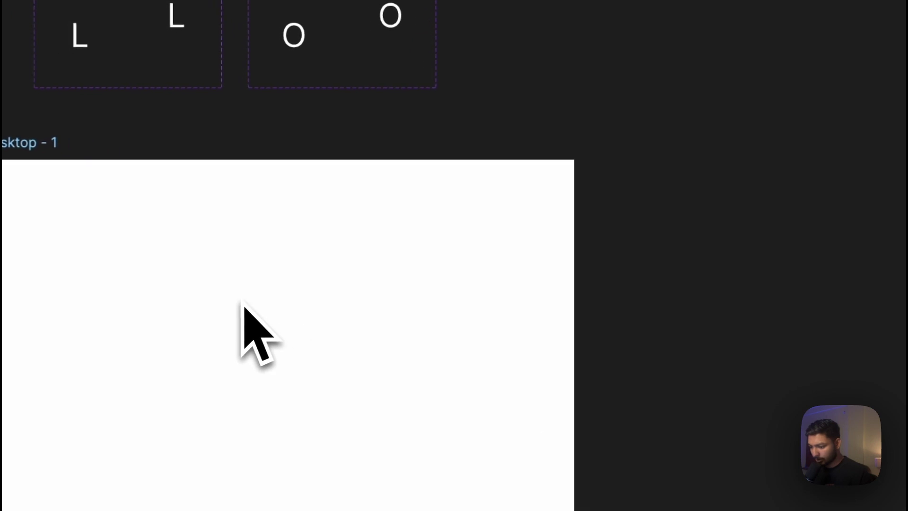
click(243, 305)
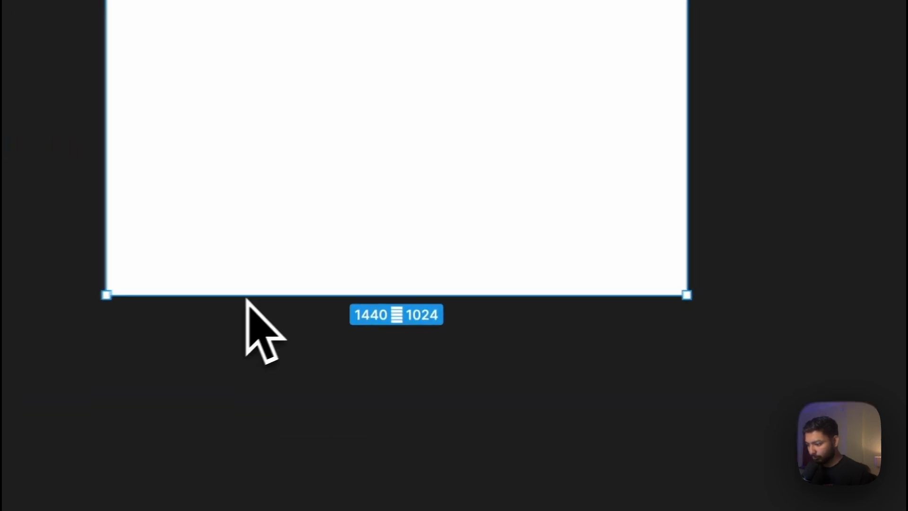
- Set Desktop - 1's fill colour to black, 000000
click(258, 343)
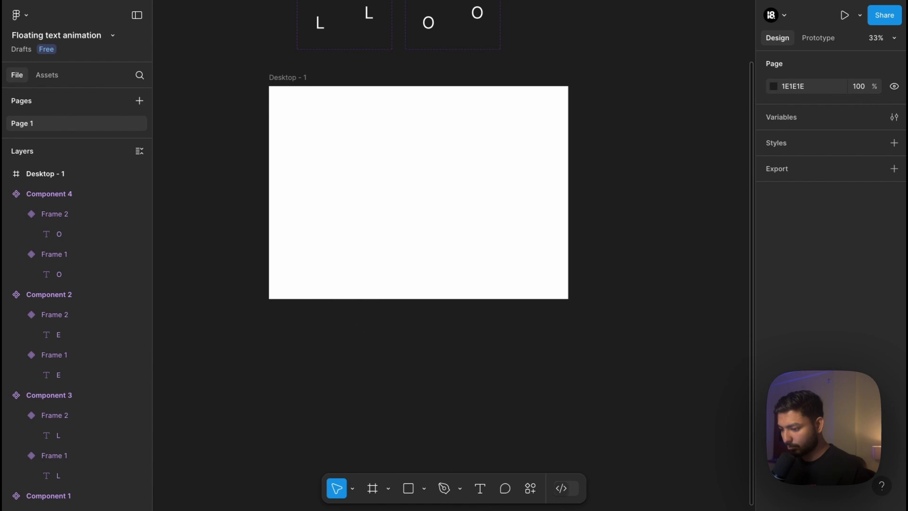
scroll(406, 189, up, 5)
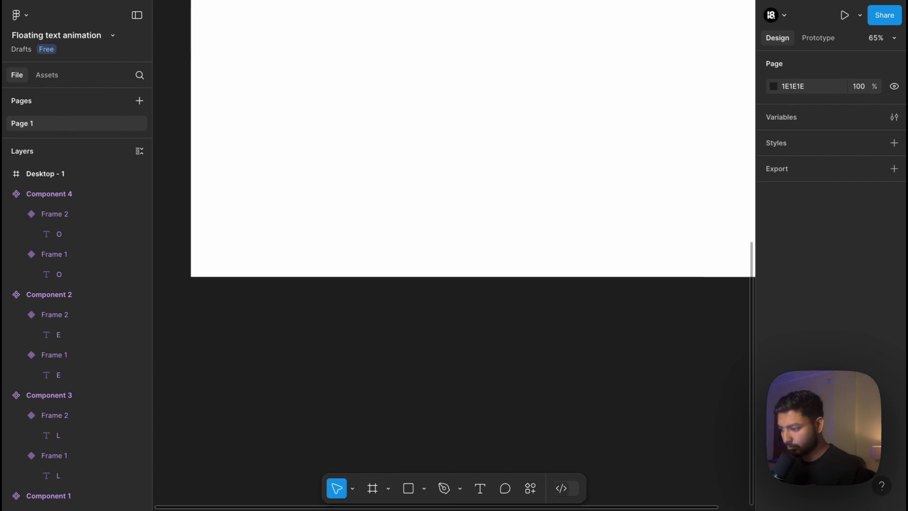
scroll(425, 230, up, 2)
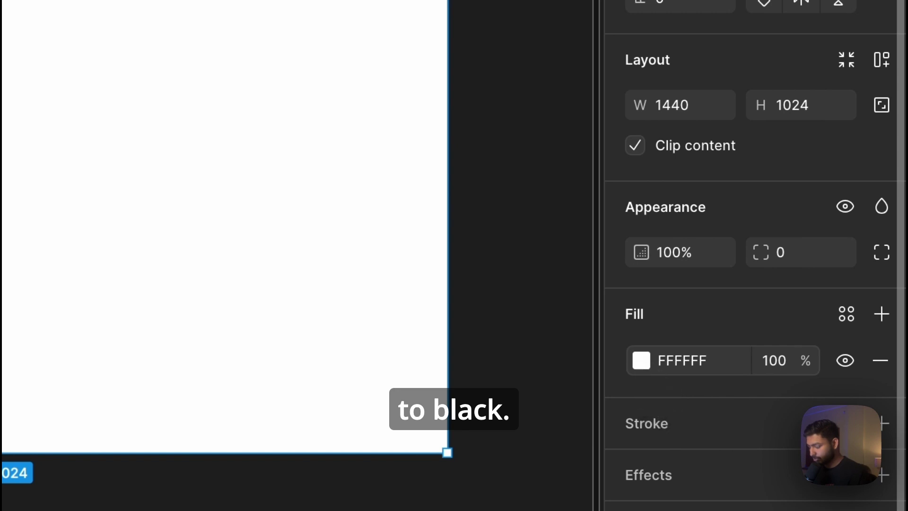
click(641, 360)
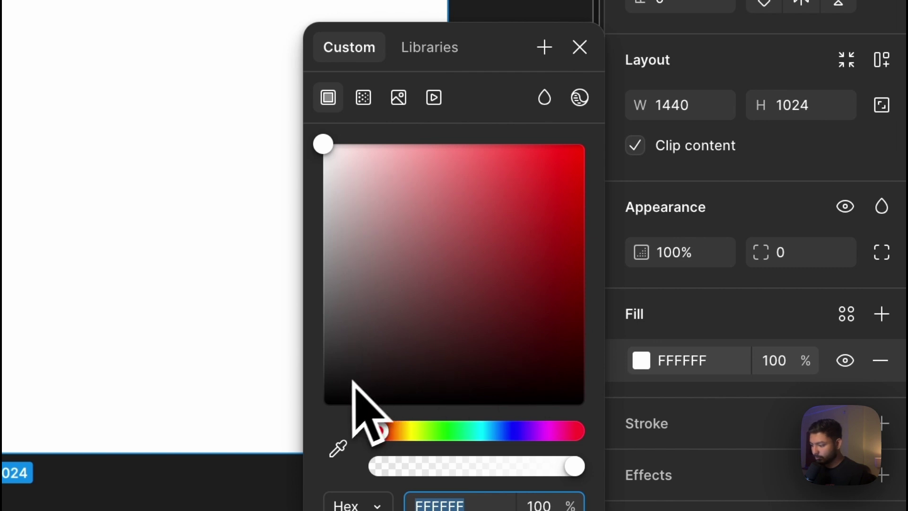
drag(353, 382, 299, 433)
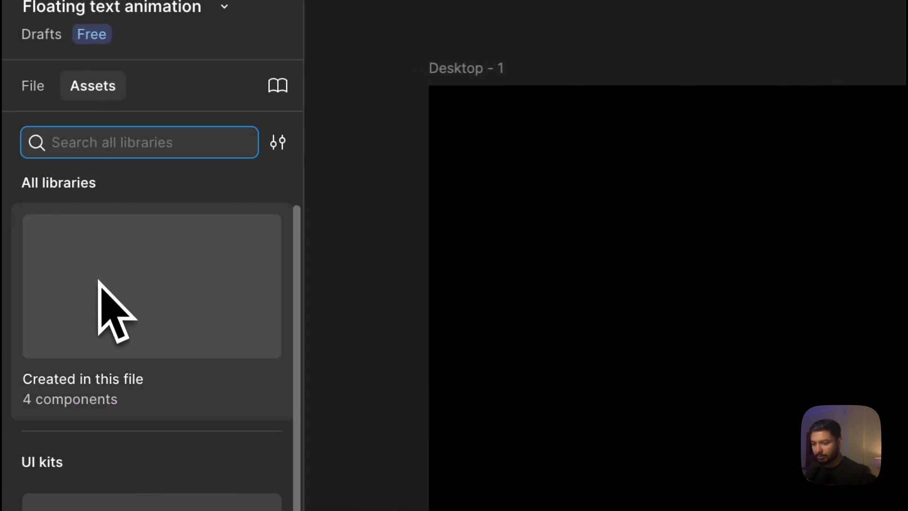
- Drag instances of Components 1, 2, 3, 3 and 4 onto Desktop - 1 to spell HELLO
click(99, 284)
drag(97, 286, 714, 343)
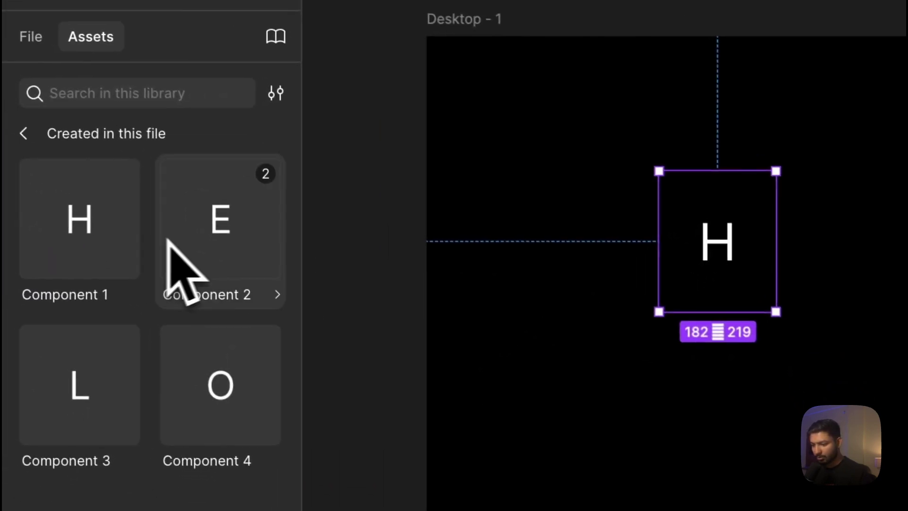
drag(116, 213, 753, 220)
drag(681, 251, 695, 245)
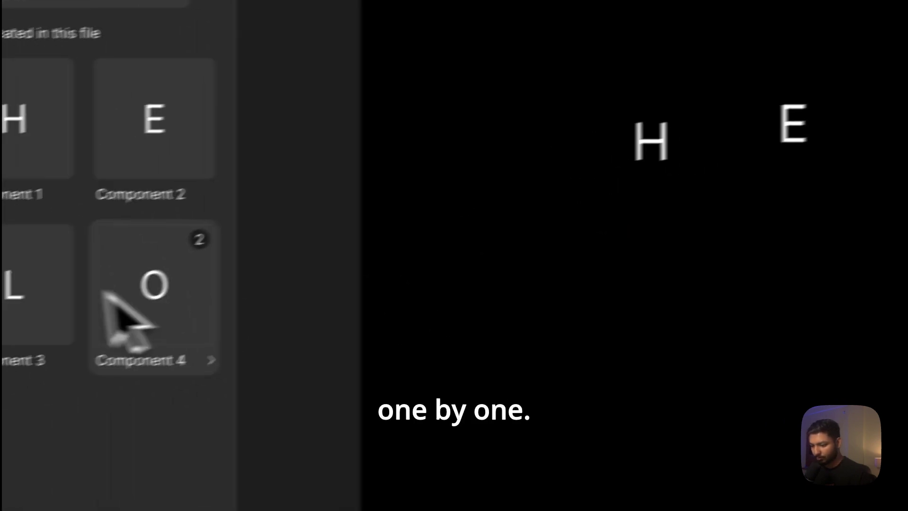
drag(0, 385, 783, 244)
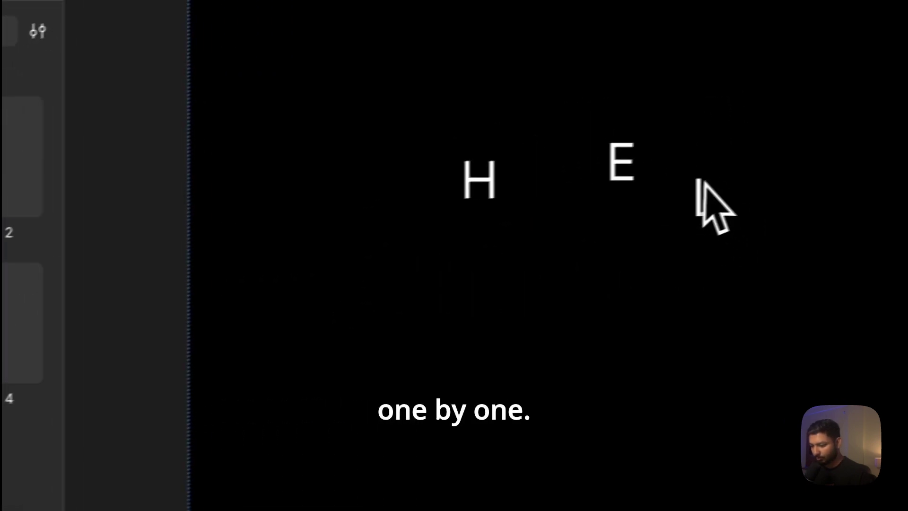
drag(701, 184, 708, 189)
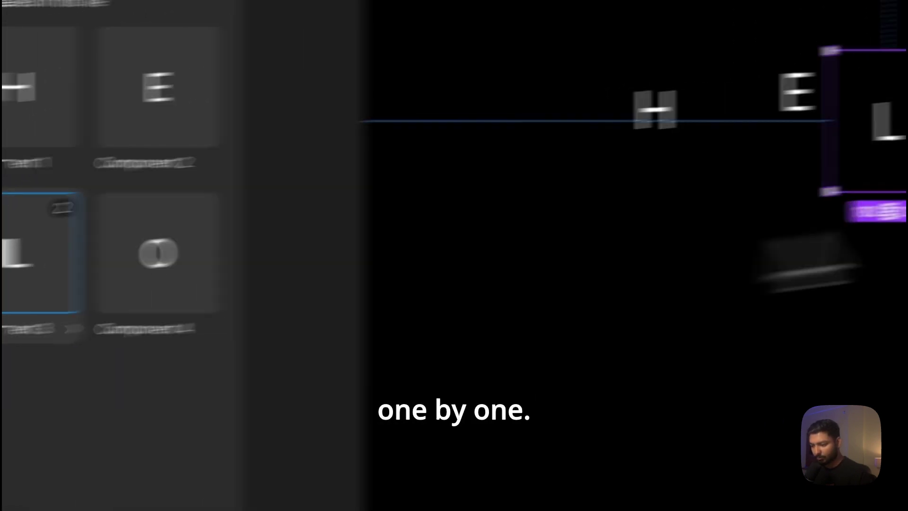
drag(28, 256, 906, 144)
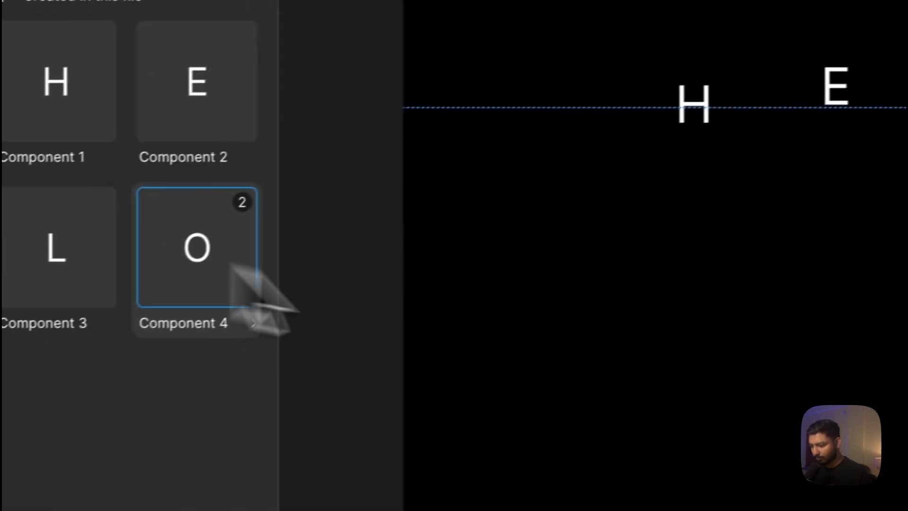
drag(234, 267, 688, 154)
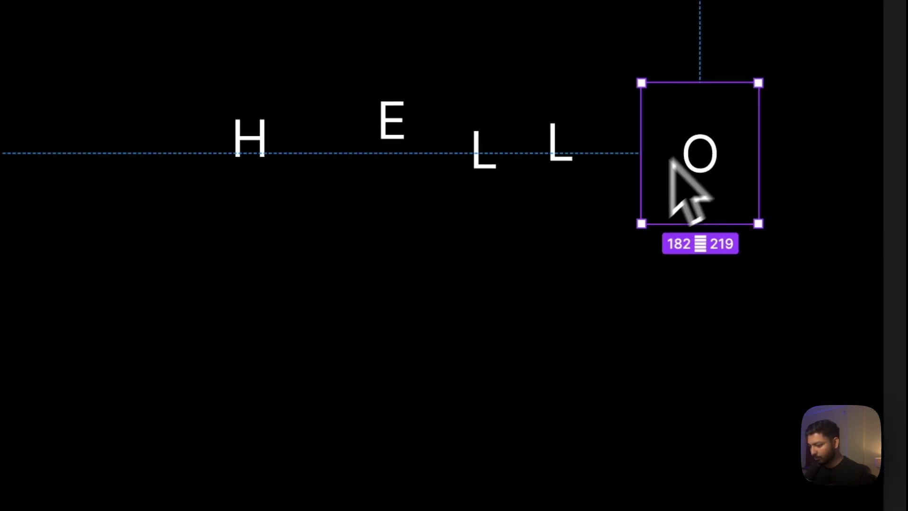
drag(122, 338, 635, 223)
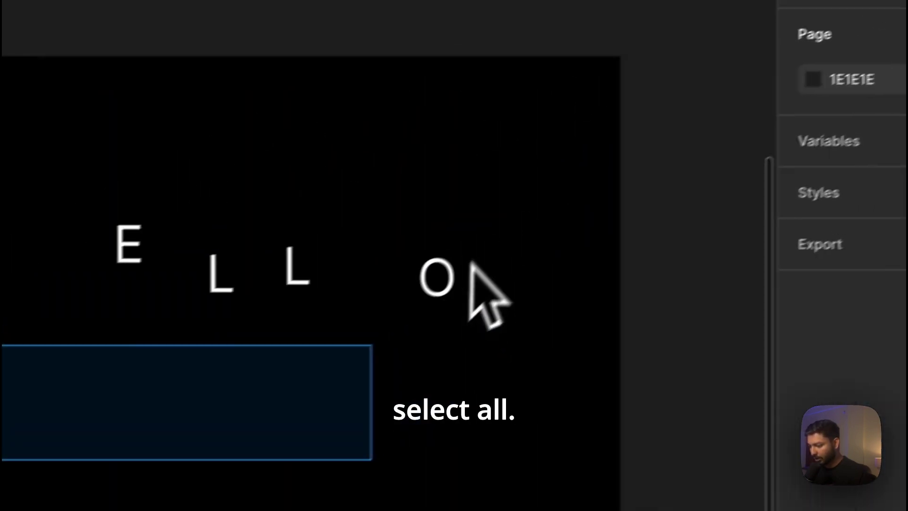
- Distribute the H, E, L, L, O instances with equal horizontal spacing and align their vertical centers
drag(469, 262, 501, 144)
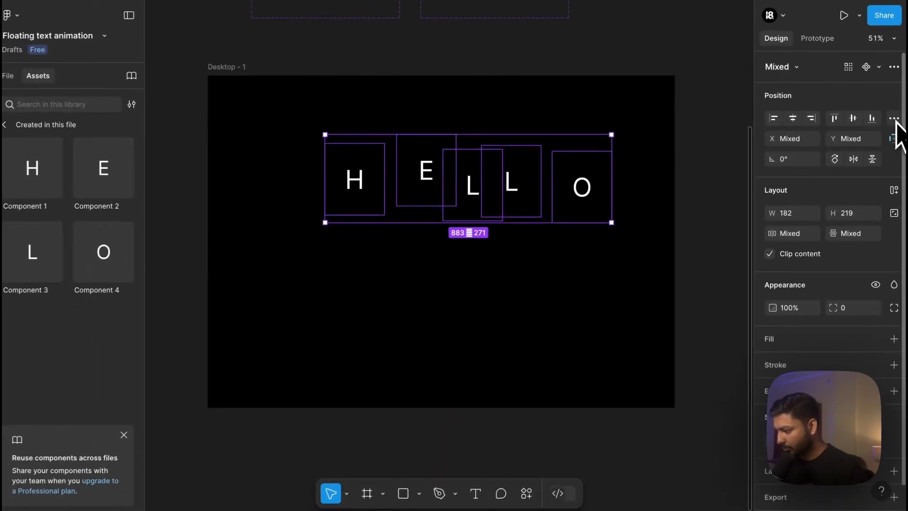
click(893, 118)
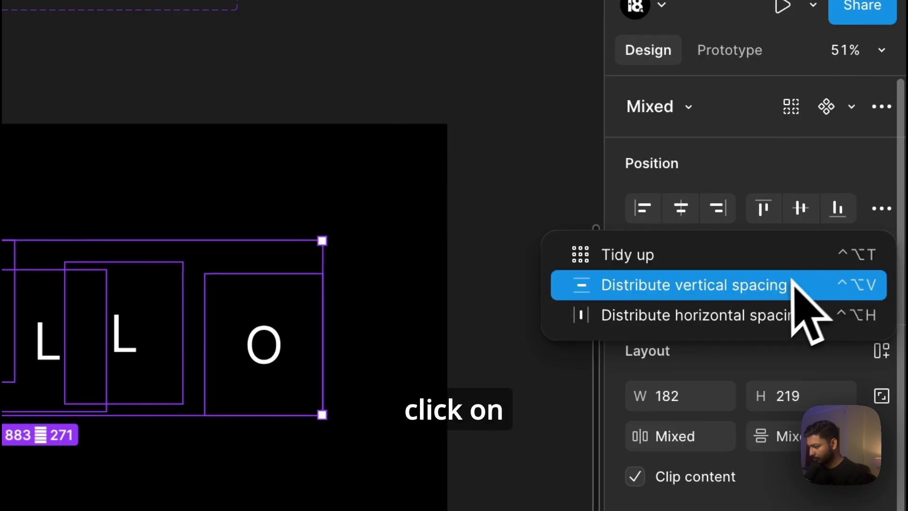
click(780, 316)
click(881, 208)
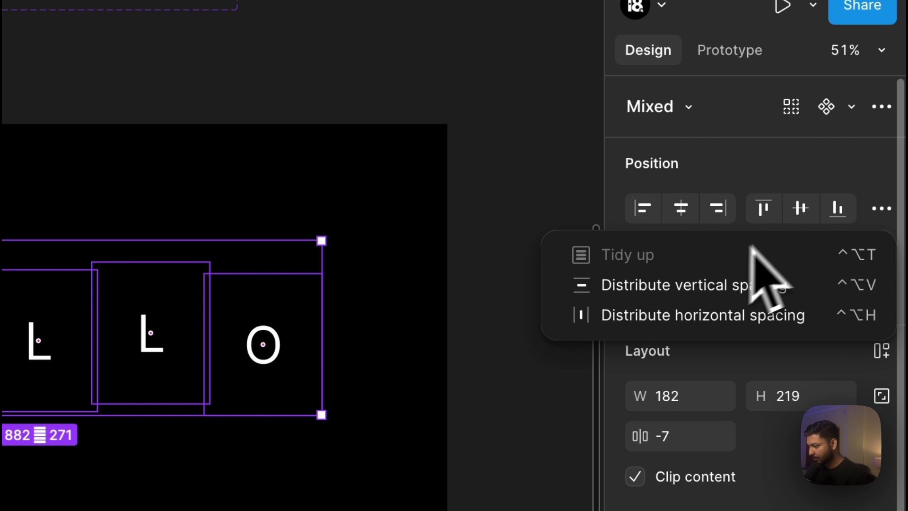
click(800, 211)
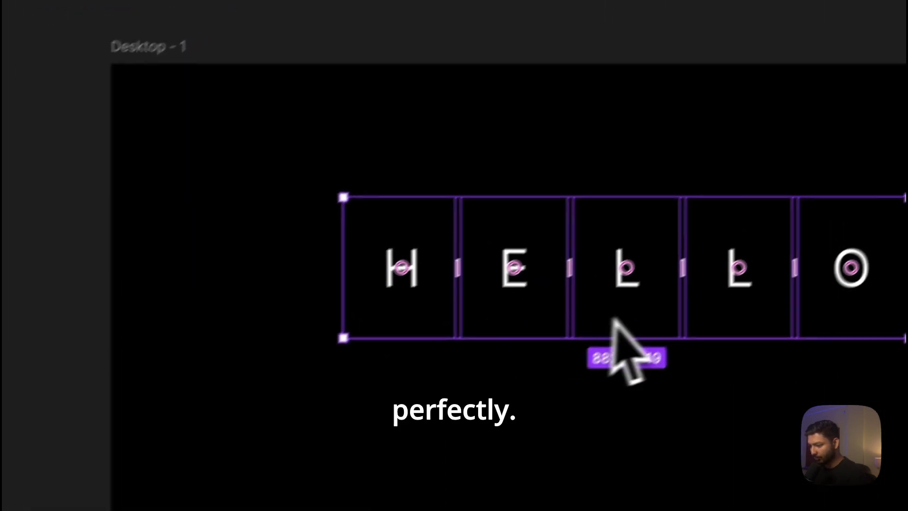